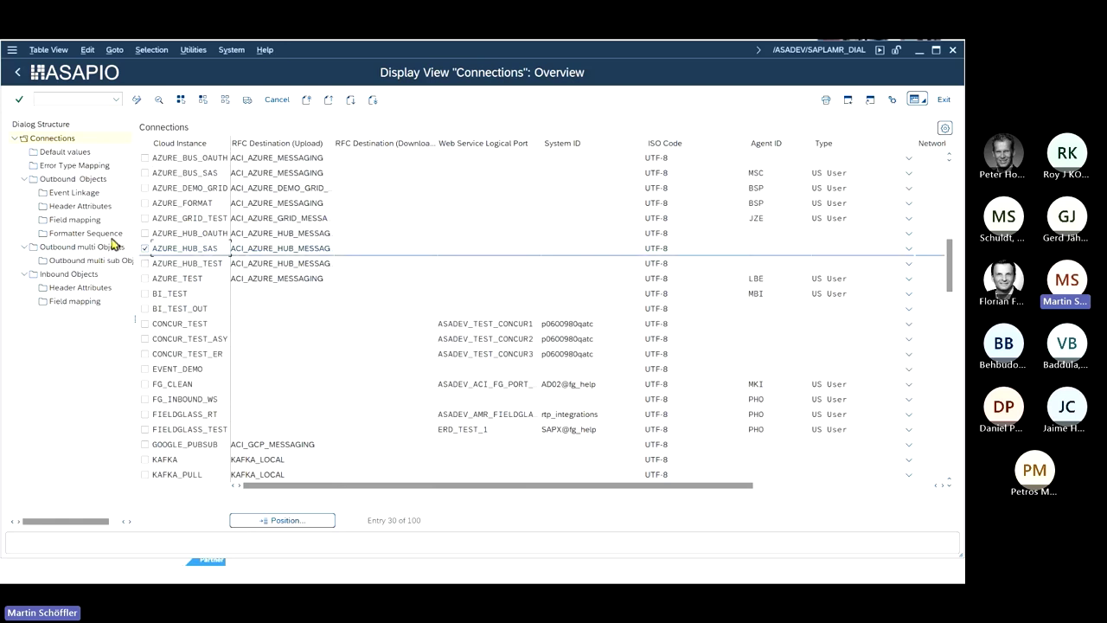
Show the outbound objects of the AZURE_HUB_SAS connection and display the details of the SALES_ORDER_CHANGE object
{"action": "double_click", "coordinate": [60, 180]}
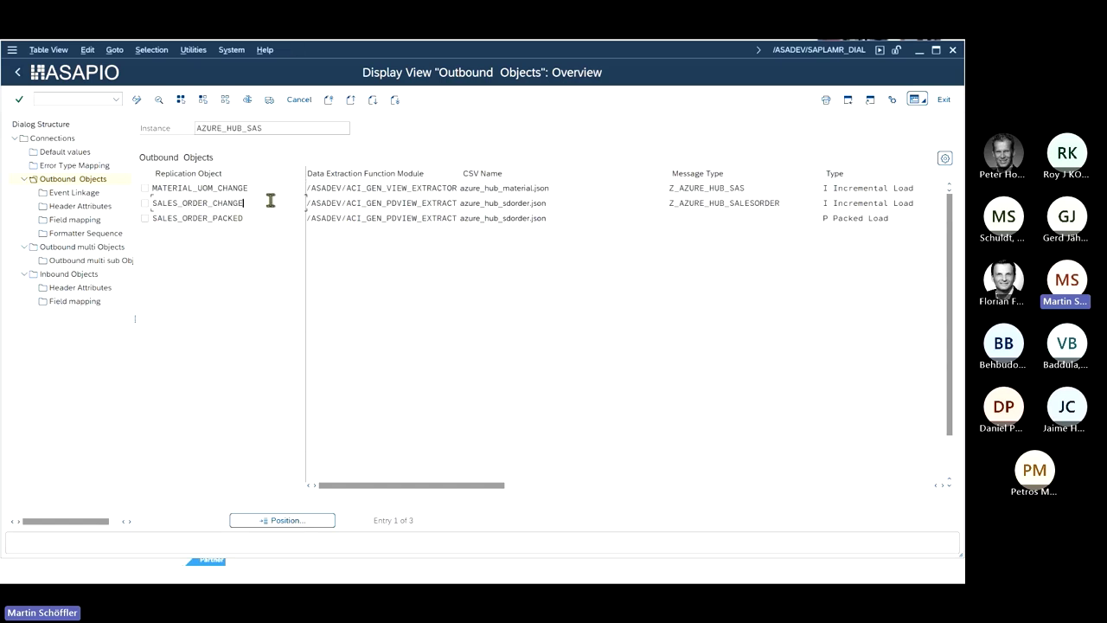
{"action": "left_click_drag", "start_coordinate": [269, 199], "coordinate": [94, 192]}
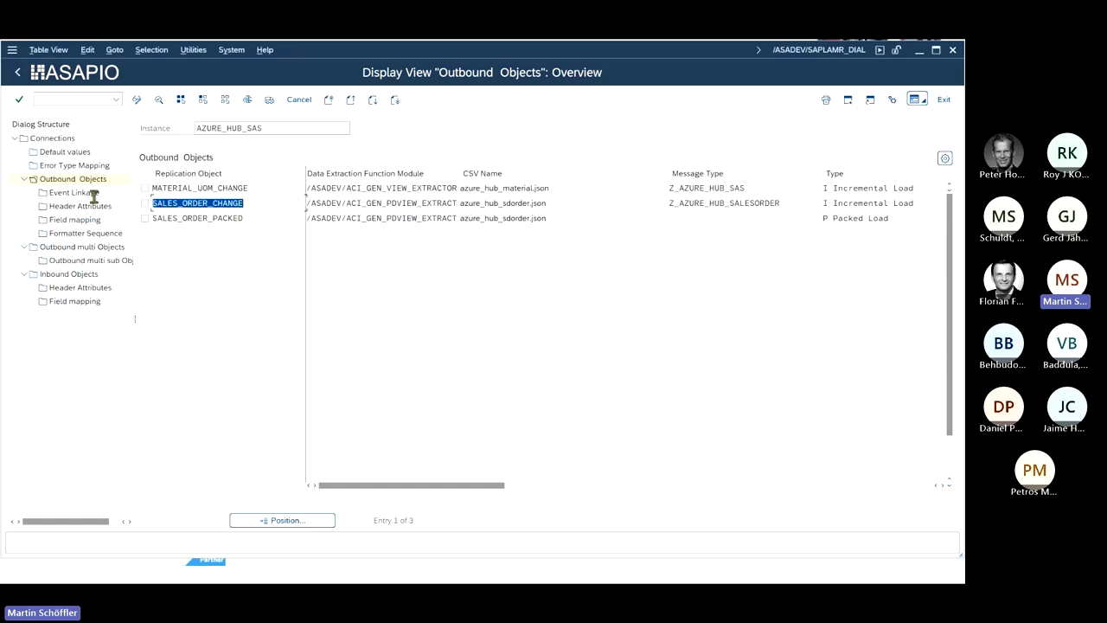
{"action": "left_click", "coordinate": [146, 203]}
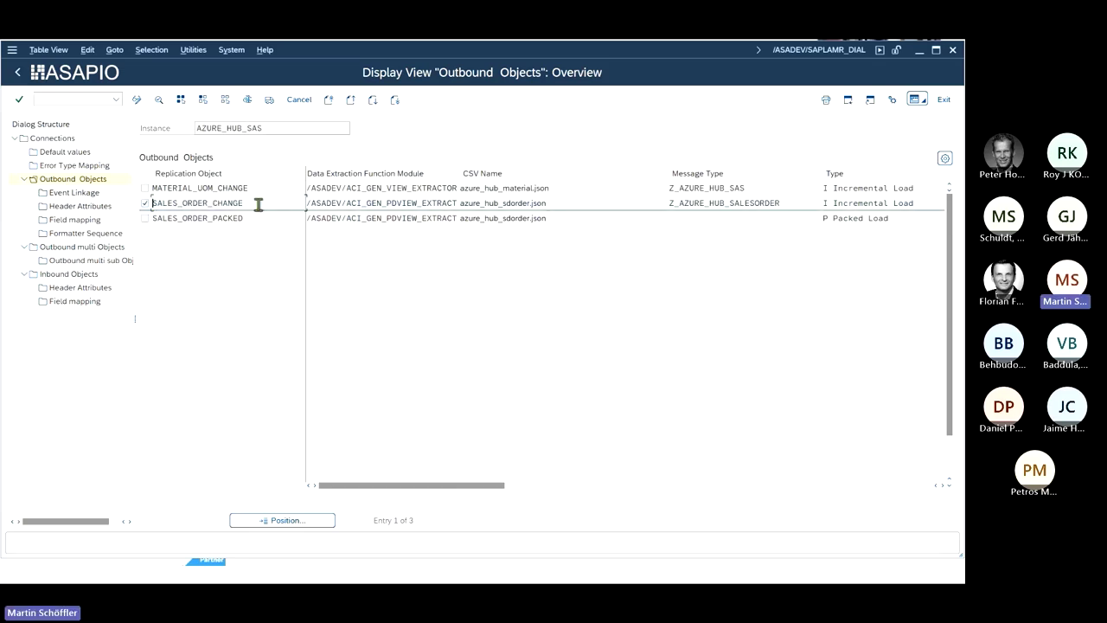
{"action": "double_click", "coordinate": [221, 205]}
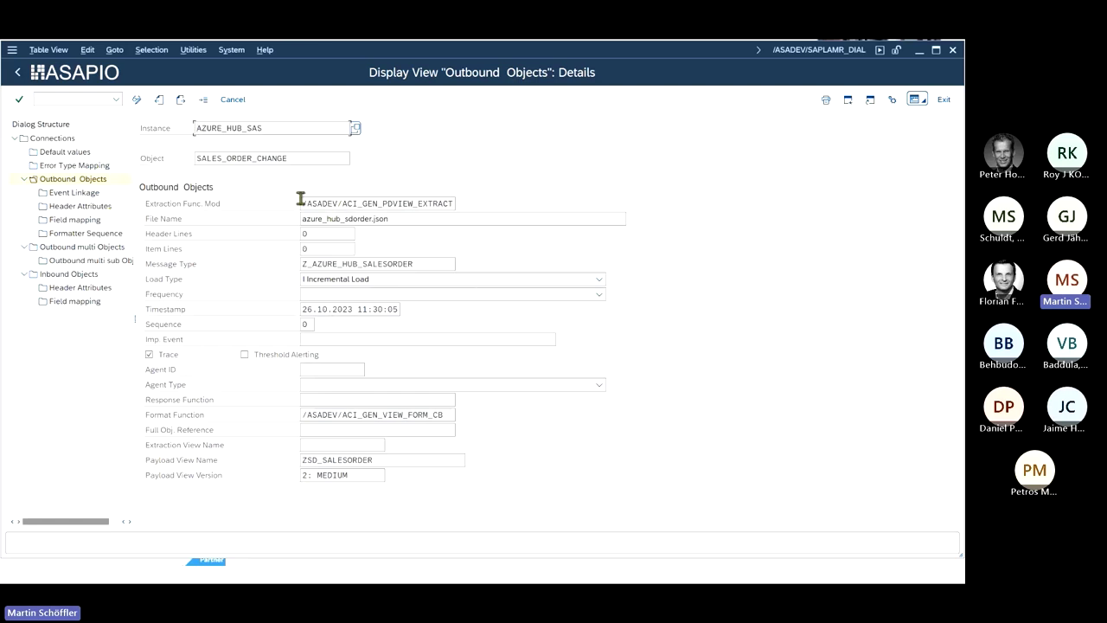
Display the event linkage of SALES_ORDER_CHANGE and examine the BUS2032 object type with its CHANGED and CREATED events
{"action": "left_click", "coordinate": [60, 194]}
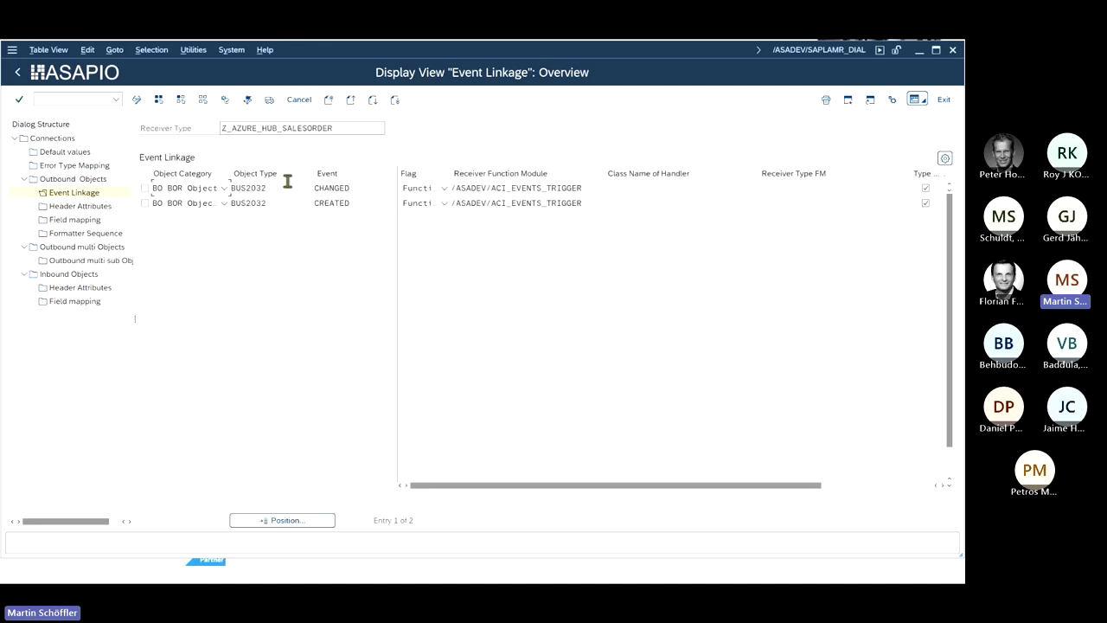
{"action": "left_click_drag", "start_coordinate": [289, 187], "coordinate": [219, 185]}
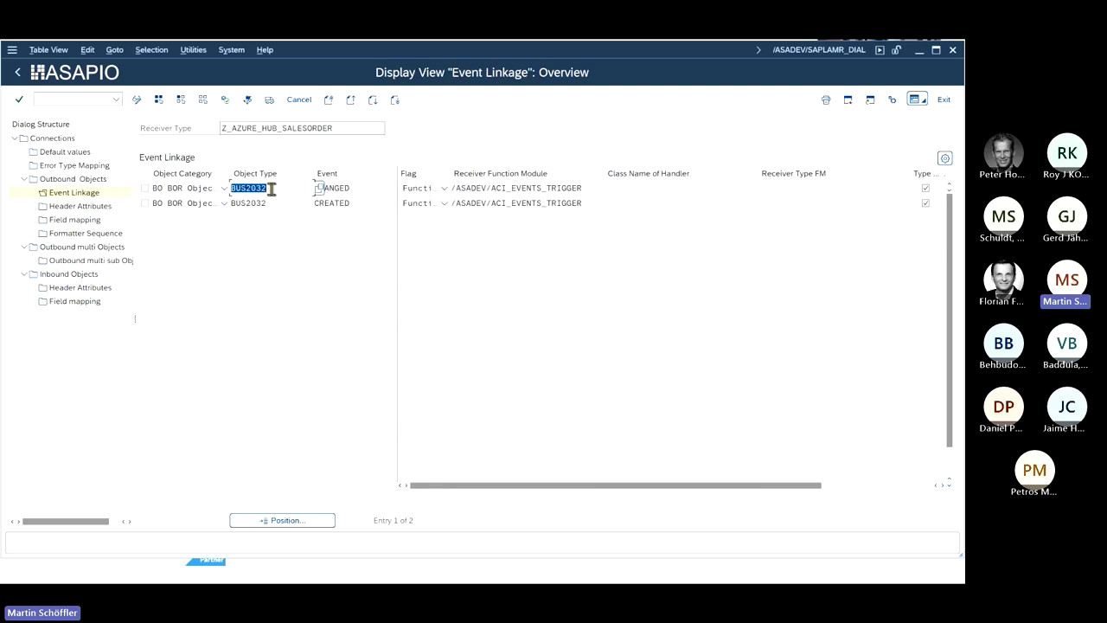
{"action": "left_click", "coordinate": [356, 188]}
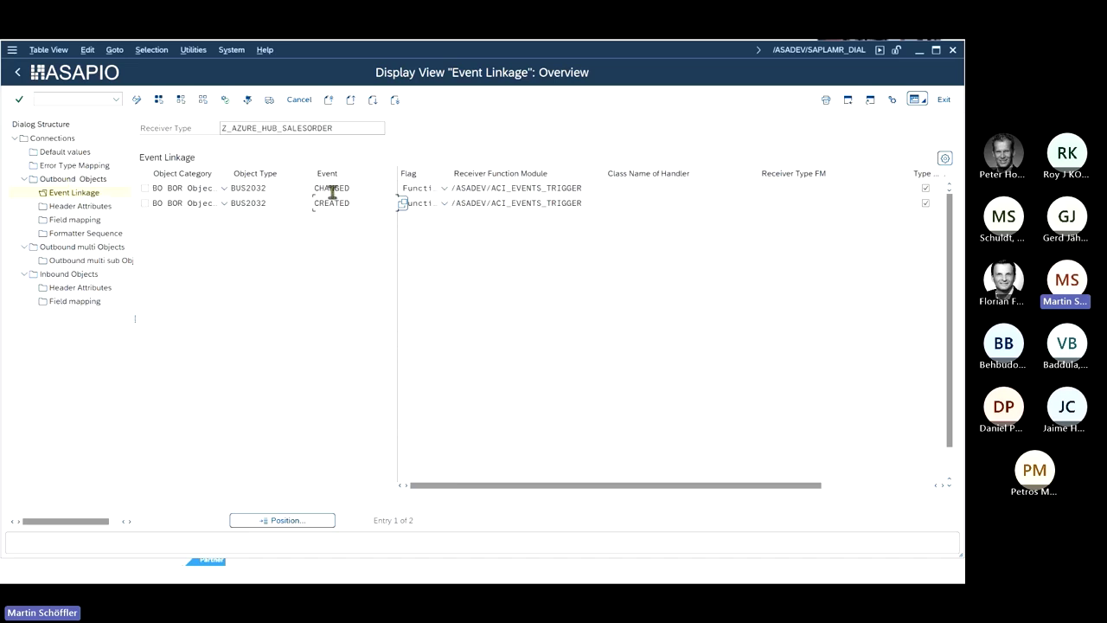
Return to the SALES_ORDER_CHANGE details and inspect the table joins behind its payload view ZSD_SALESORDER
{"action": "double_click", "coordinate": [75, 180]}
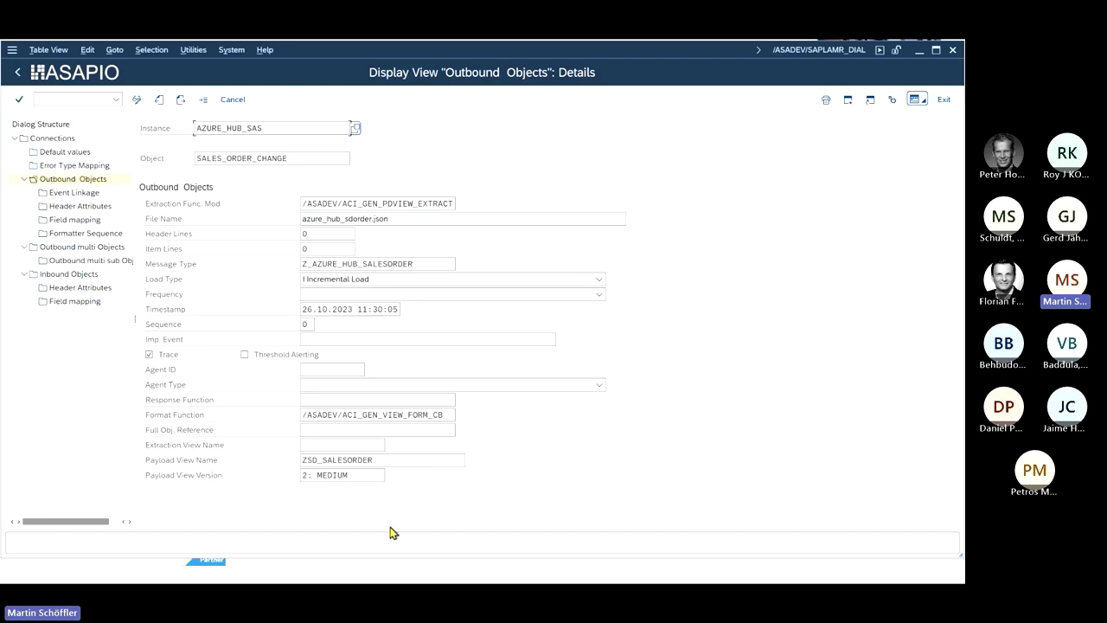
{"action": "left_click", "coordinate": [332, 475]}
{"action": "double_click", "coordinate": [331, 476]}
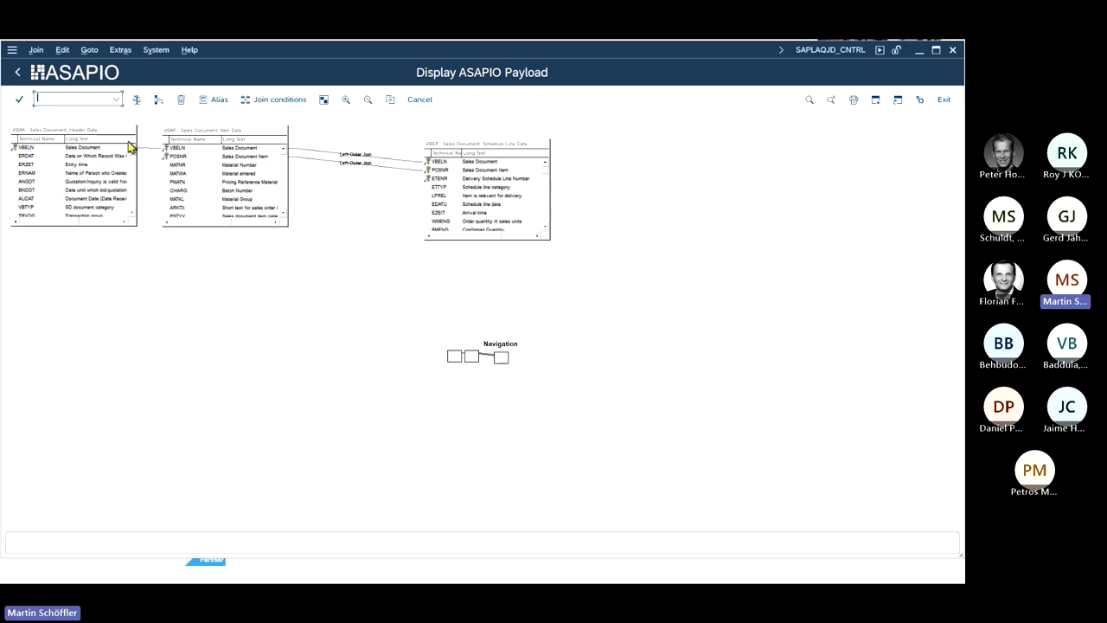
{"action": "left_click", "coordinate": [16, 74]}
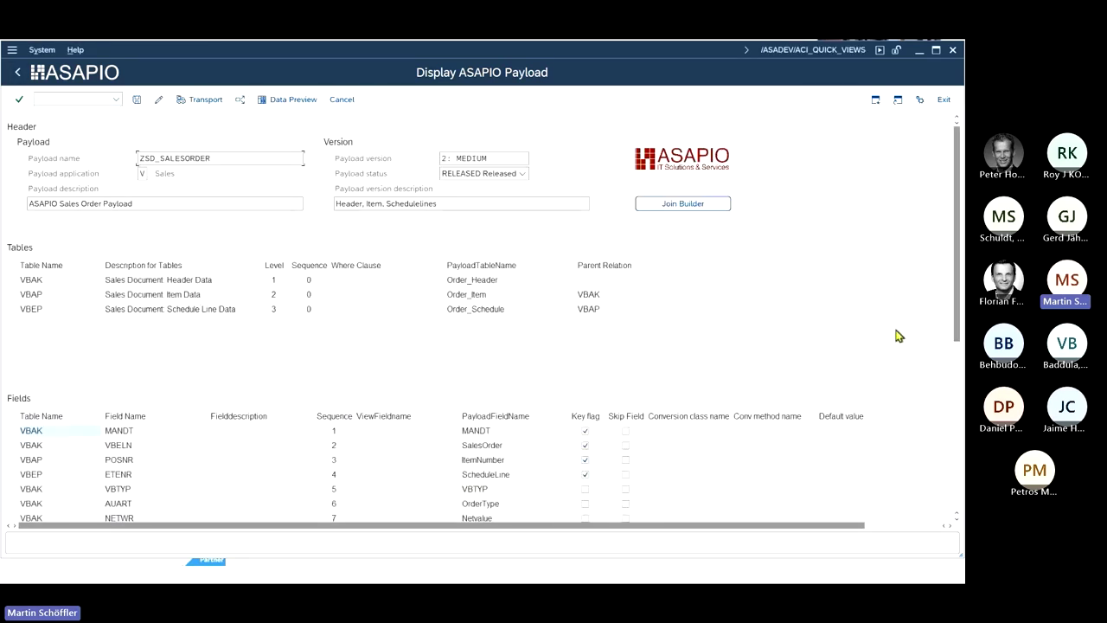
Review the tables and field mappings of the ZSD_SALESORDER payload, and go back to the outbound object details
{"action": "left_click", "coordinate": [954, 380]}
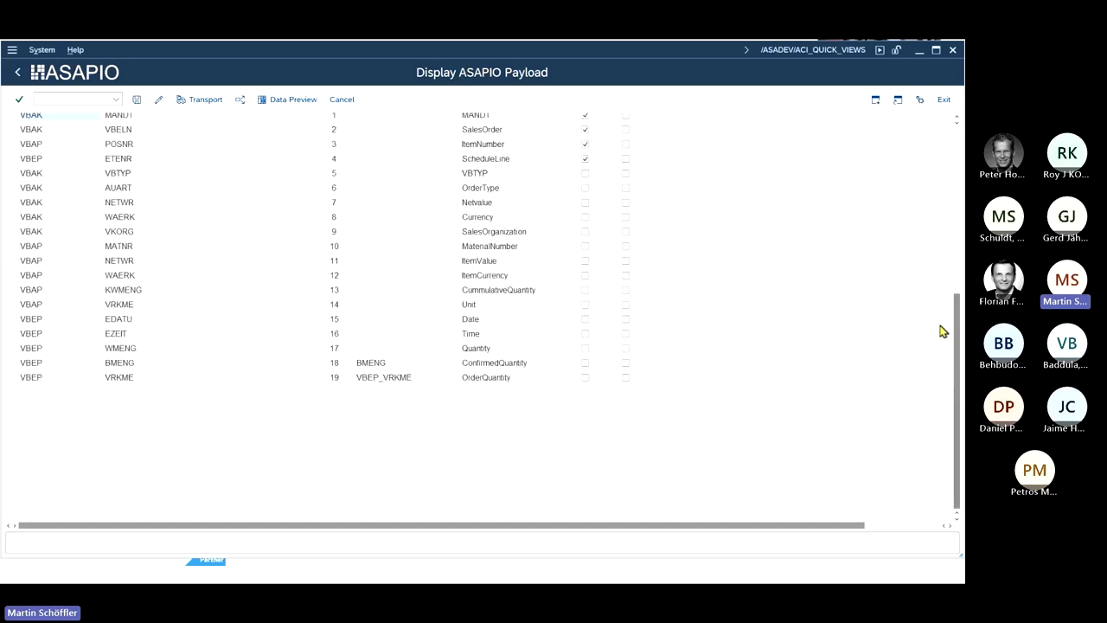
{"action": "left_click_drag", "start_coordinate": [956, 318], "coordinate": [952, 254]}
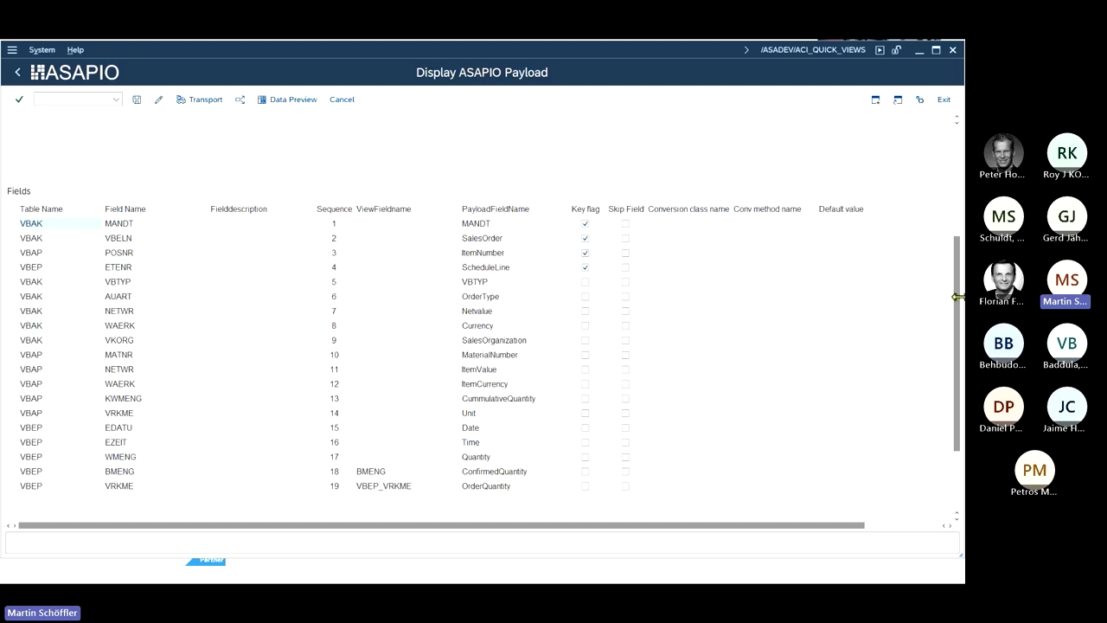
{"action": "scroll", "coordinate": [958, 296], "scroll_direction": "up", "scroll_amount": 5}
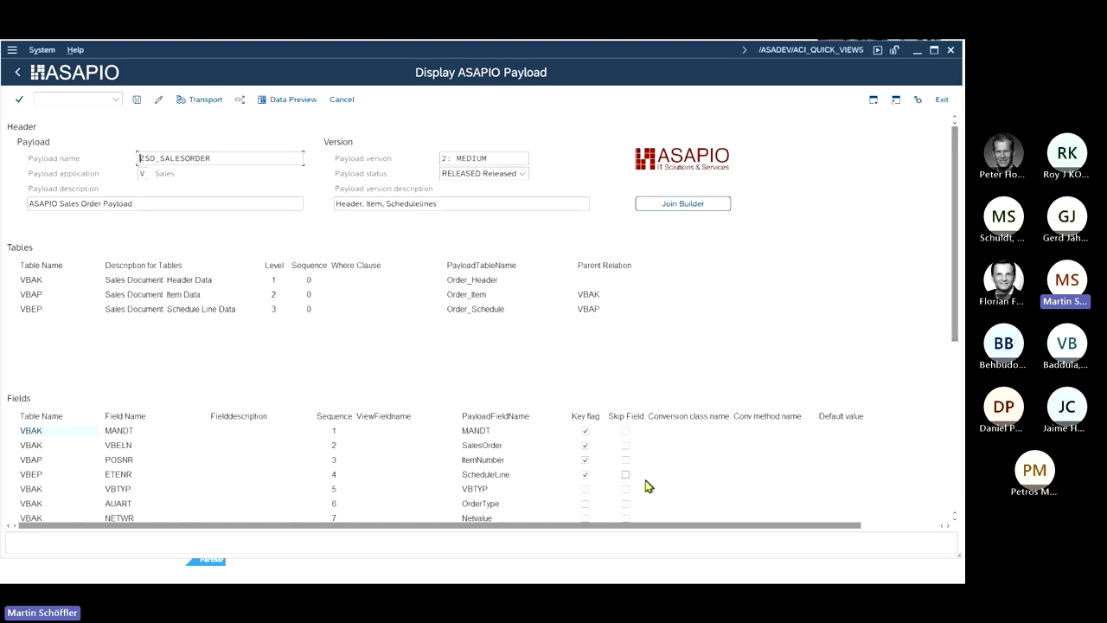
{"action": "left_click", "coordinate": [18, 74]}
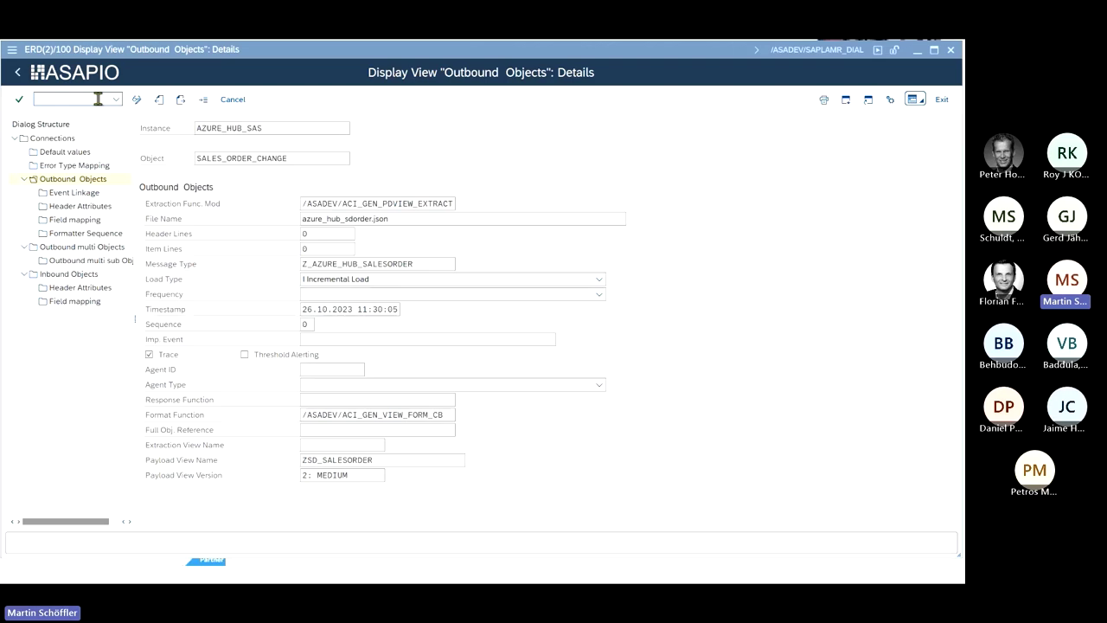
Leave the connection customizing, open the ACI Monitor transaction and run it for cloud instance AZURE_HUB_SAS
{"action": "key", "text": "shift+F3"}
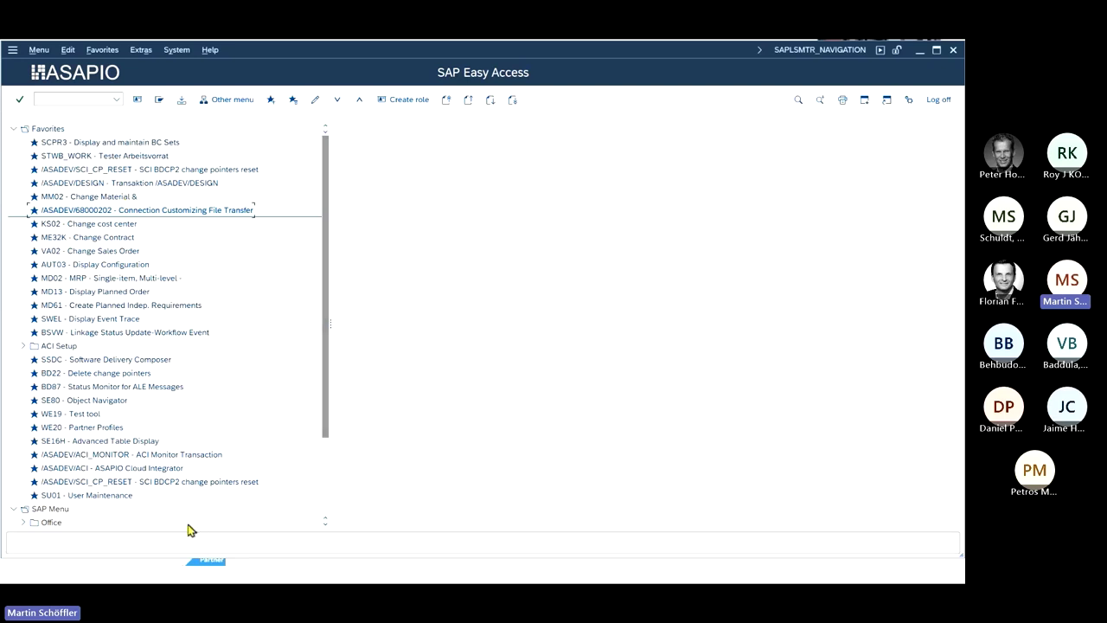
{"action": "double_click", "coordinate": [186, 459]}
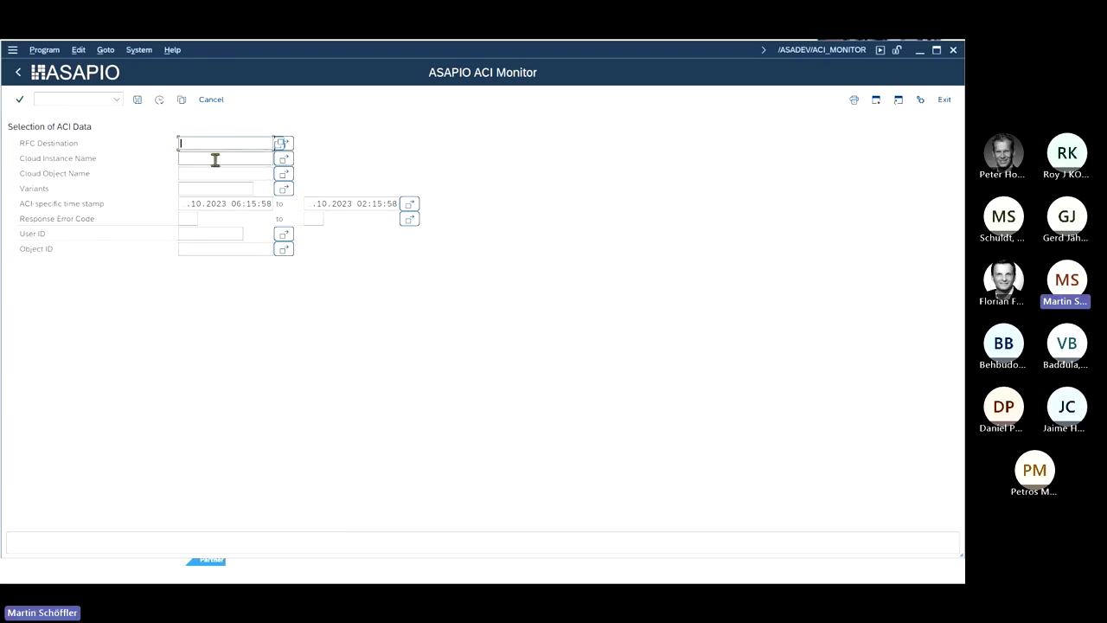
{"action": "left_click", "coordinate": [215, 159]}
{"action": "type", "text": "az"}
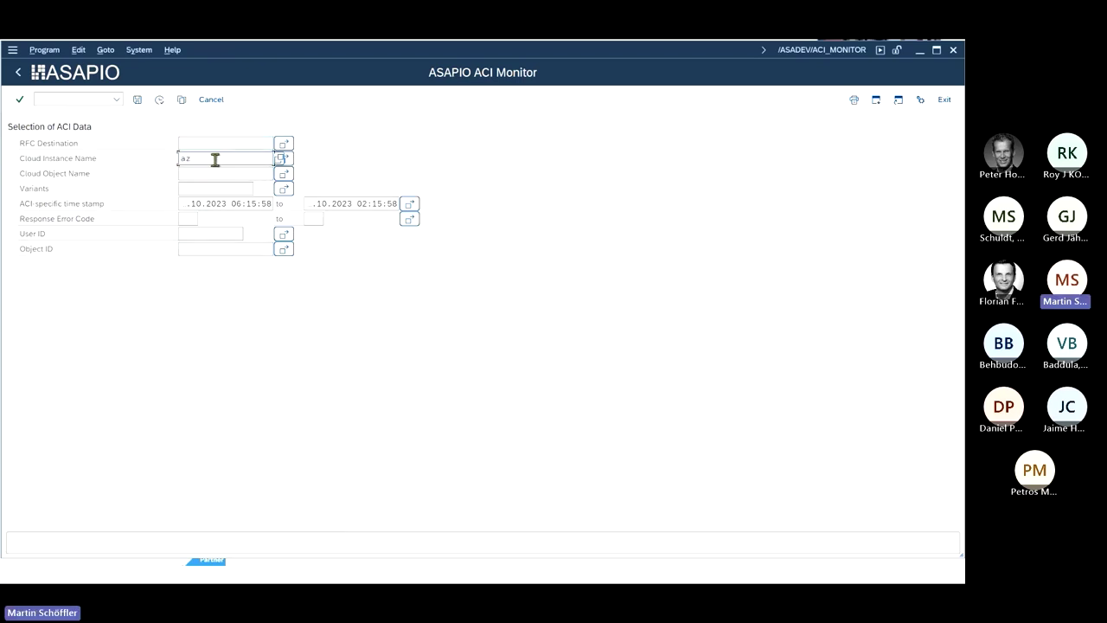
{"action": "type", "text": "u"}
{"action": "key", "text": "Down"}
{"action": "key", "text": "Return"}
{"action": "double_click", "coordinate": [215, 159]}
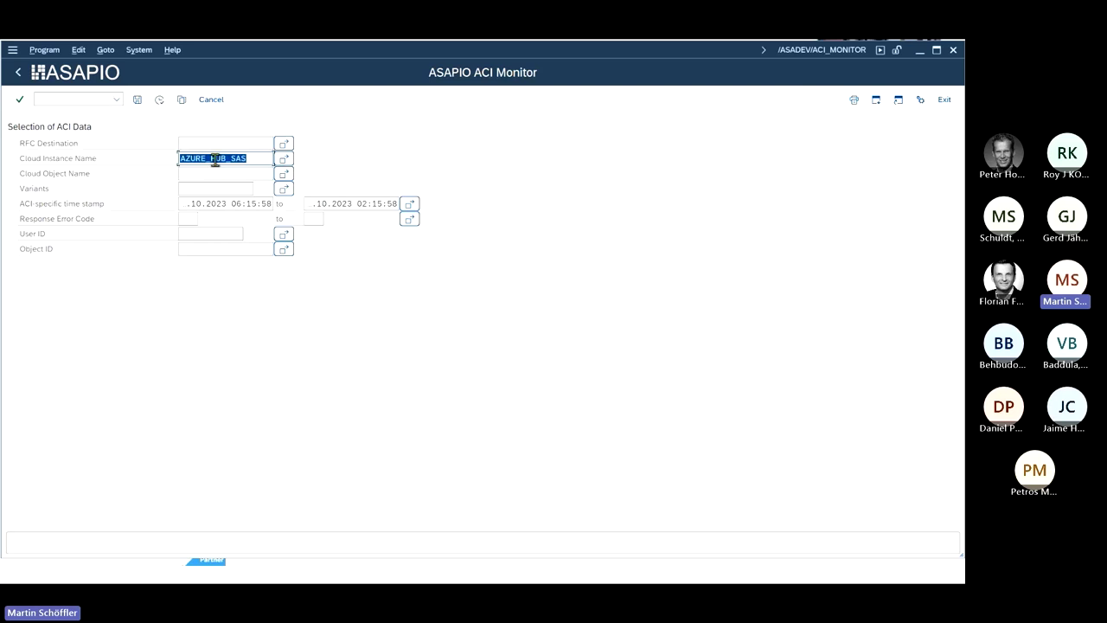
{"action": "left_click", "coordinate": [159, 101]}
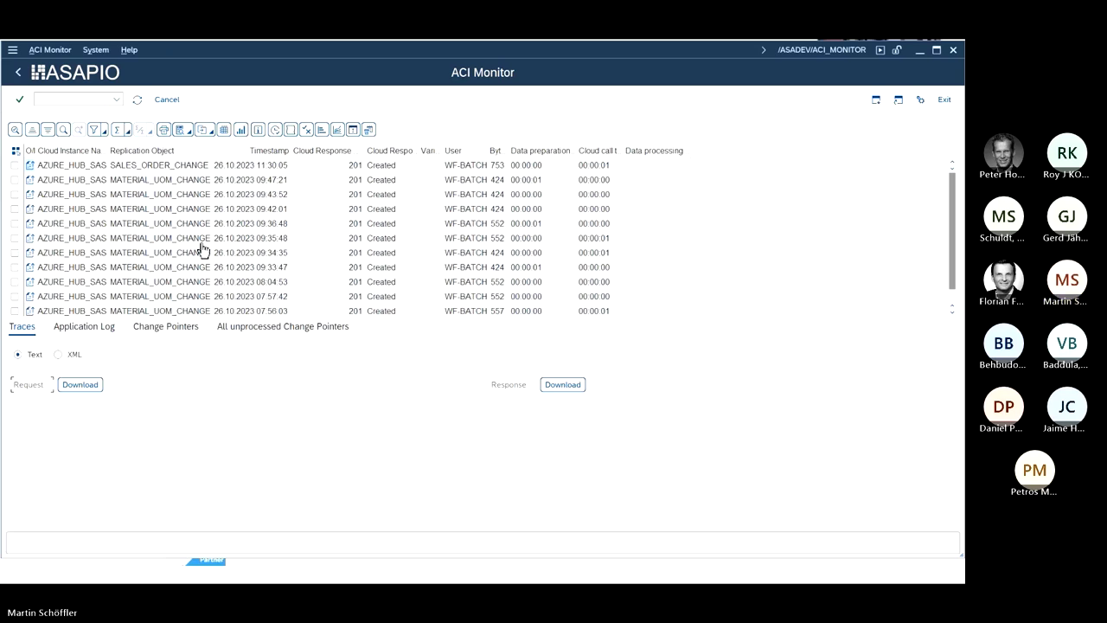
Open the trace of the SALES_ORDER_CHANGE message and read through its request payload from header to schedule lines
{"action": "left_click", "coordinate": [116, 192]}
{"action": "left_click", "coordinate": [185, 168]}
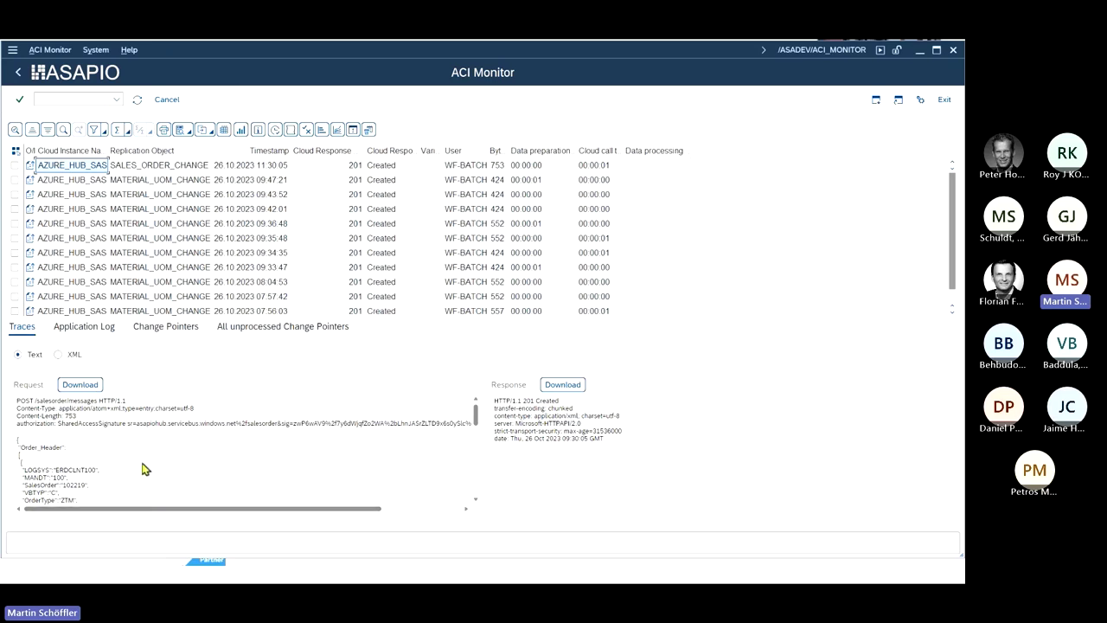
{"action": "scroll", "coordinate": [136, 455], "scroll_direction": "down", "scroll_amount": 5}
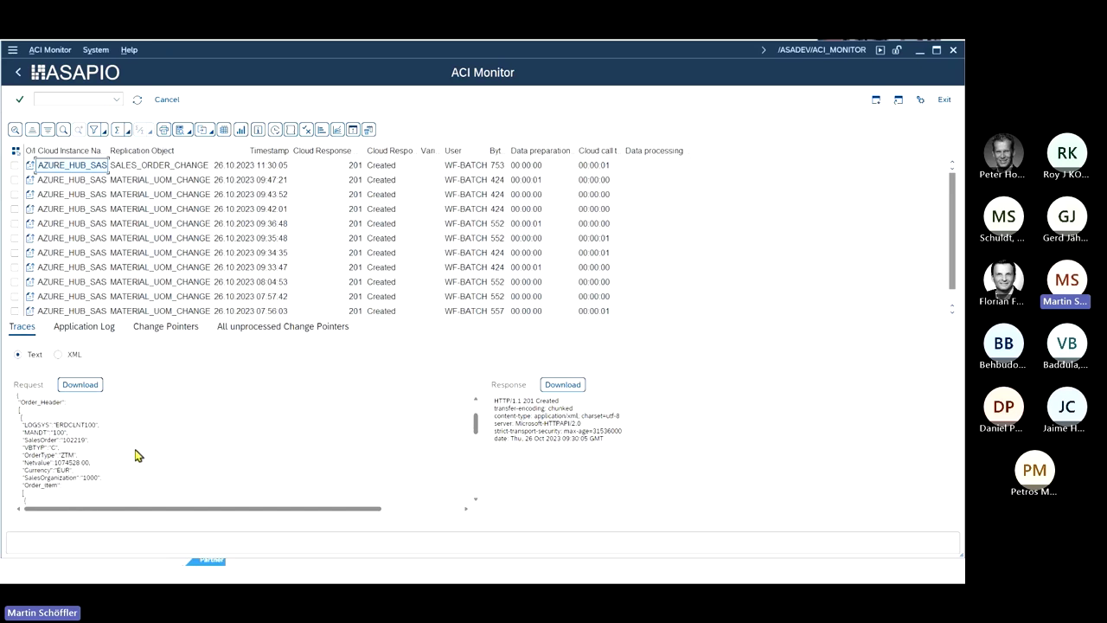
{"action": "scroll", "coordinate": [138, 449], "scroll_direction": "down", "scroll_amount": 1}
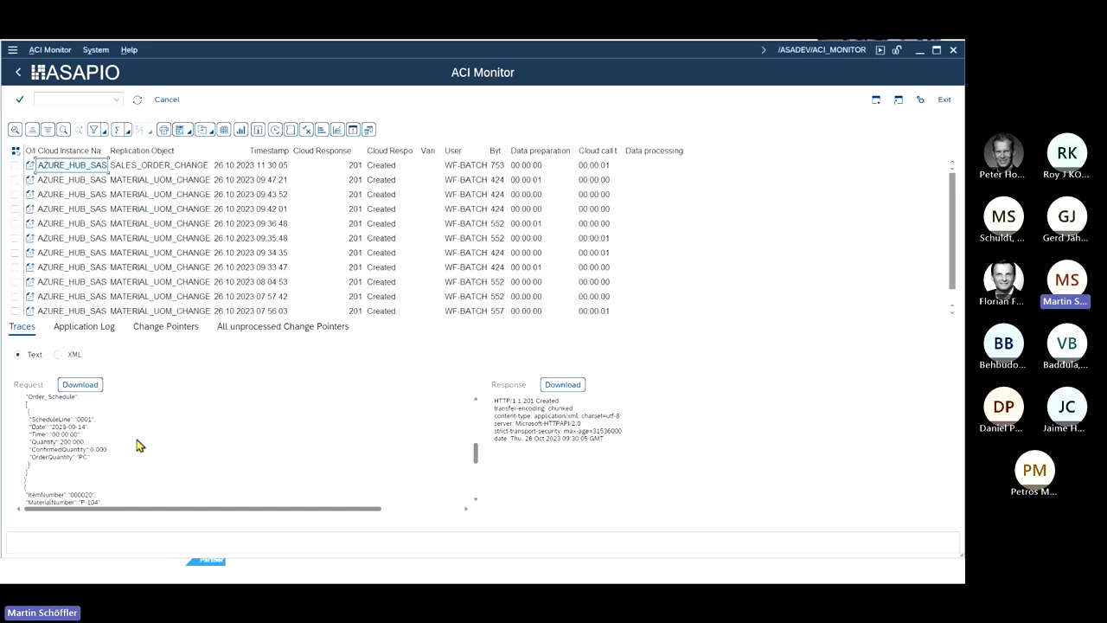
{"action": "scroll", "coordinate": [140, 446], "scroll_direction": "down", "scroll_amount": 2}
{"action": "scroll", "coordinate": [140, 439], "scroll_direction": "up", "scroll_amount": 3}
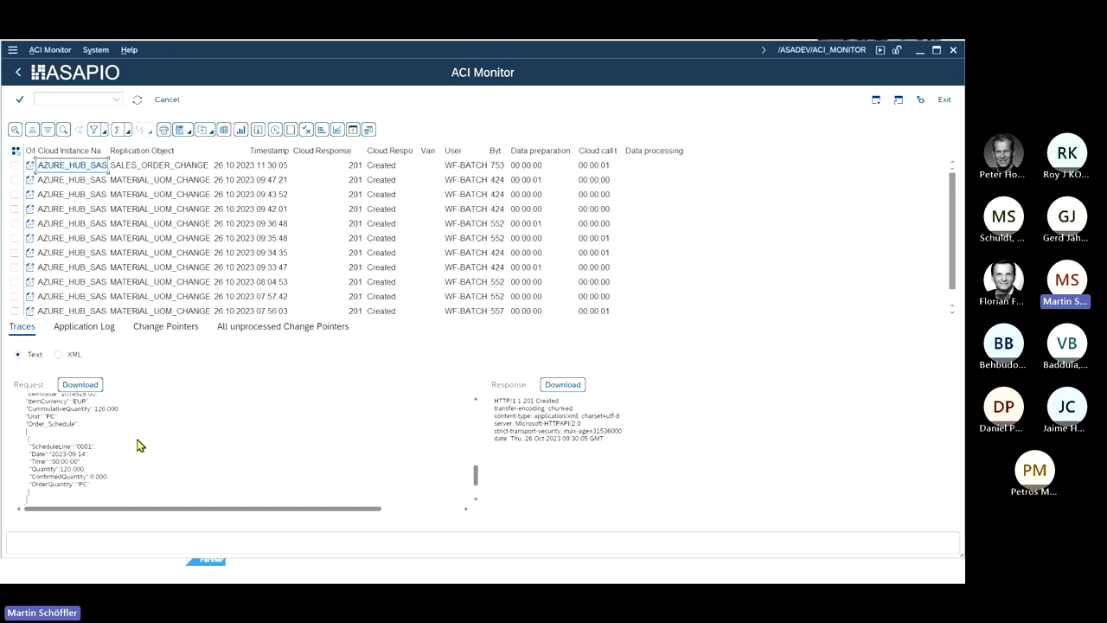
{"action": "scroll", "coordinate": [140, 437], "scroll_direction": "up", "scroll_amount": 5}
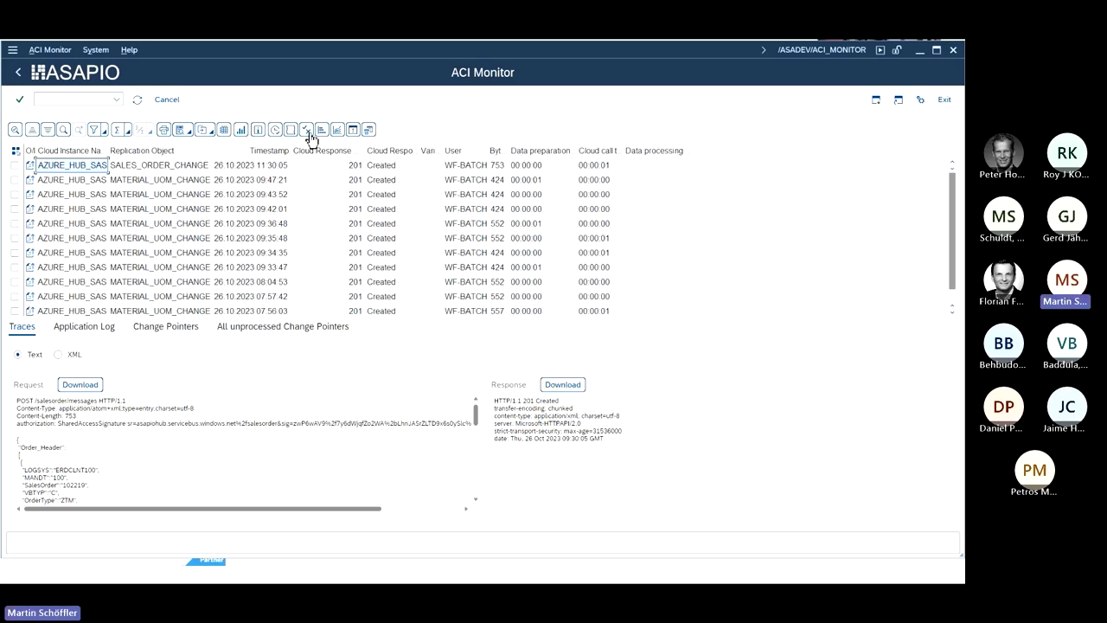
Display the application log and the change pointers for the SALES_ORDER_CHANGE message
{"action": "left_click", "coordinate": [85, 327]}
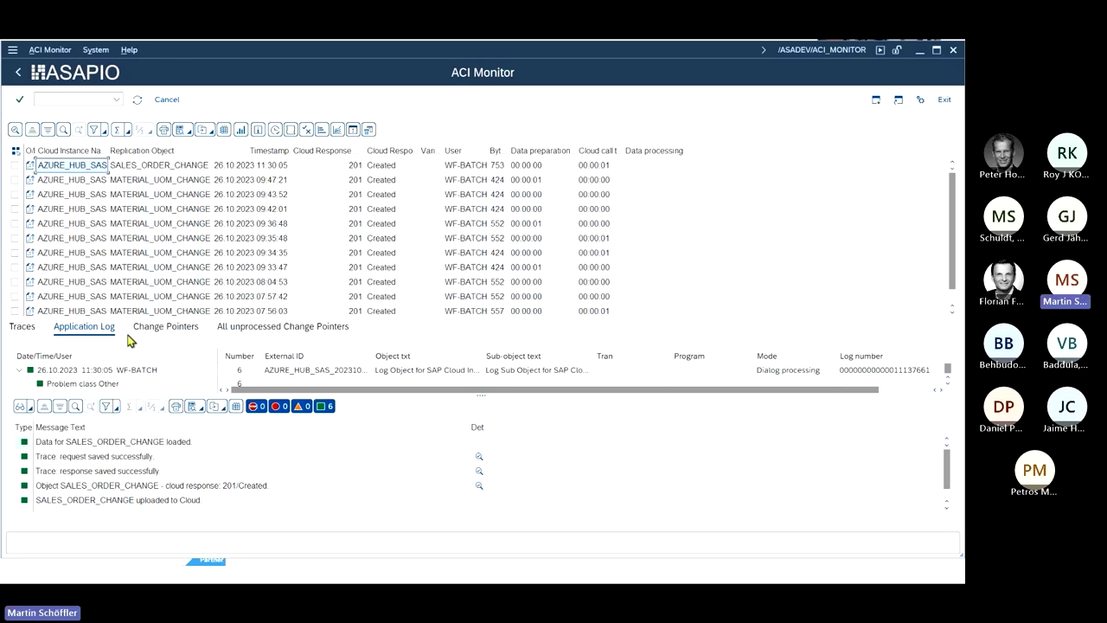
{"action": "left_click", "coordinate": [192, 327]}
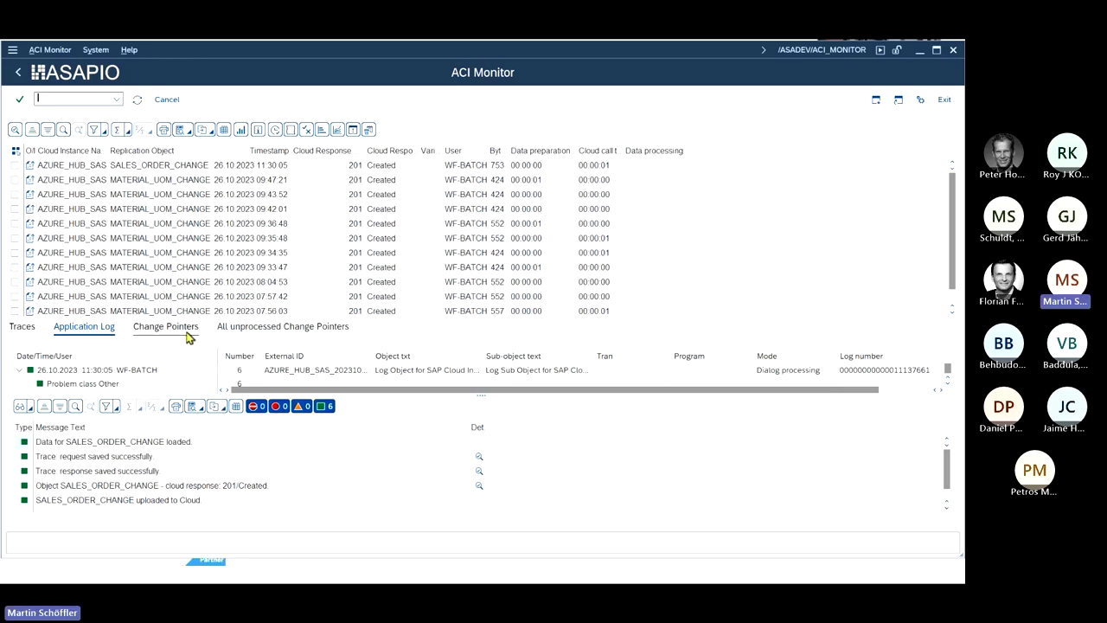
{"action": "left_click", "coordinate": [16, 169]}
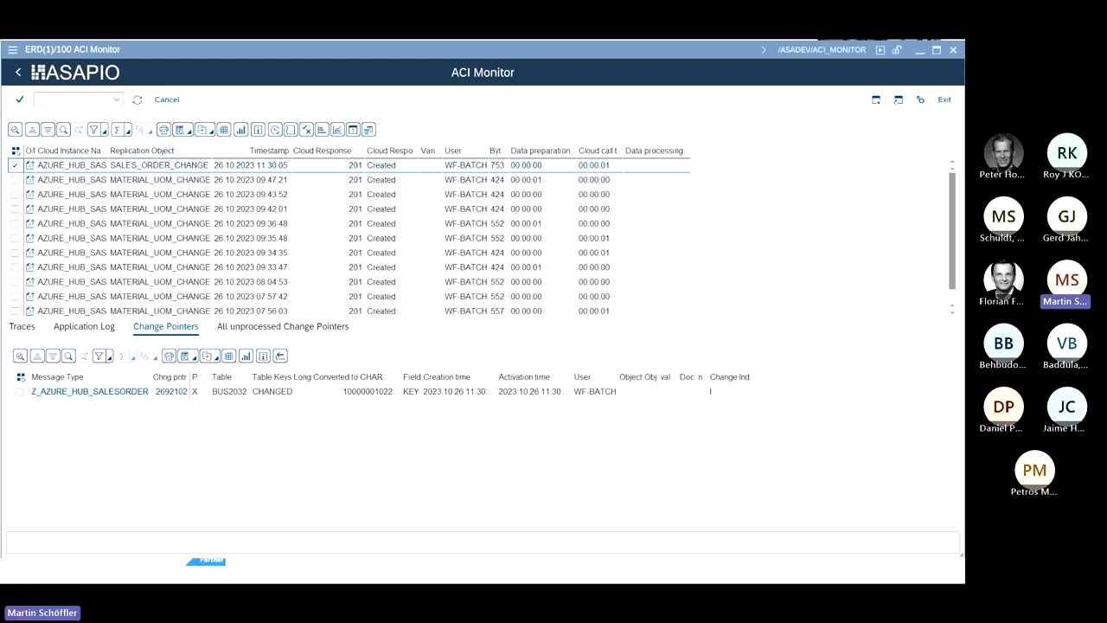
Switch to the Power BI Real-time Sales Dashboard to view it, and return to the StreamAnalytics/PowerBI presentation slide
{"action": "left_click", "coordinate": [13, 50]}
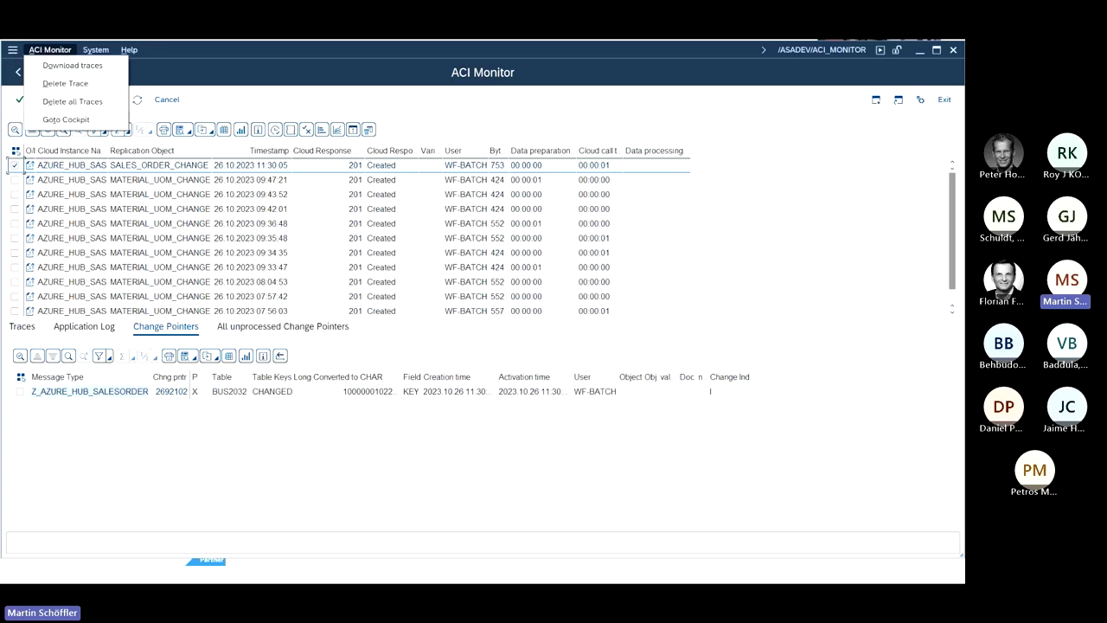
{"action": "key", "text": "alt+Tab"}
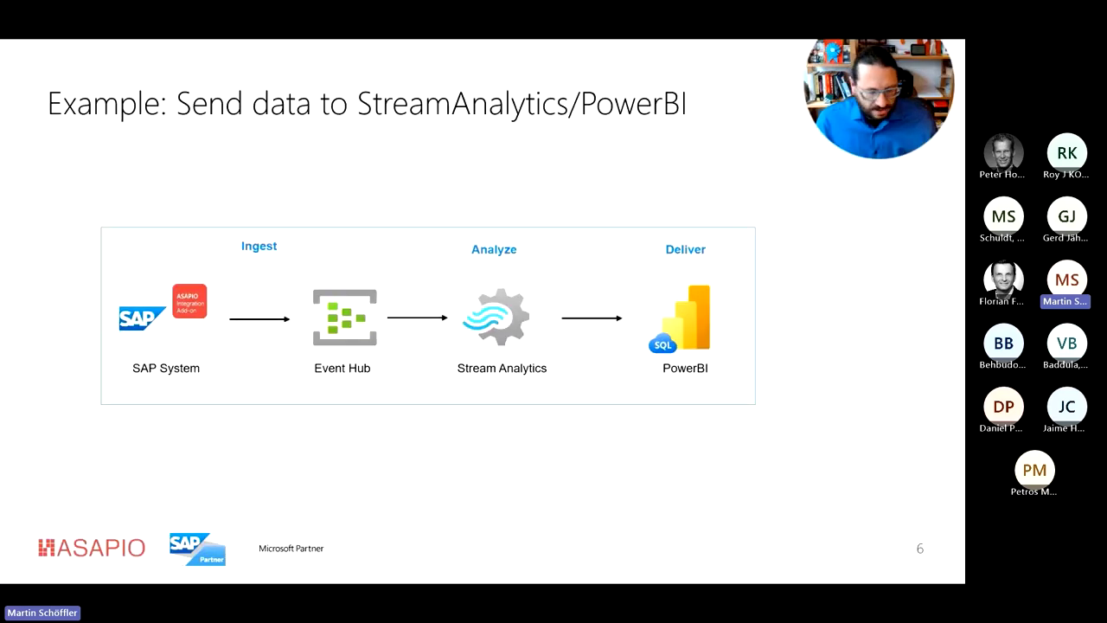
{"action": "key", "text": "alt+Tab"}
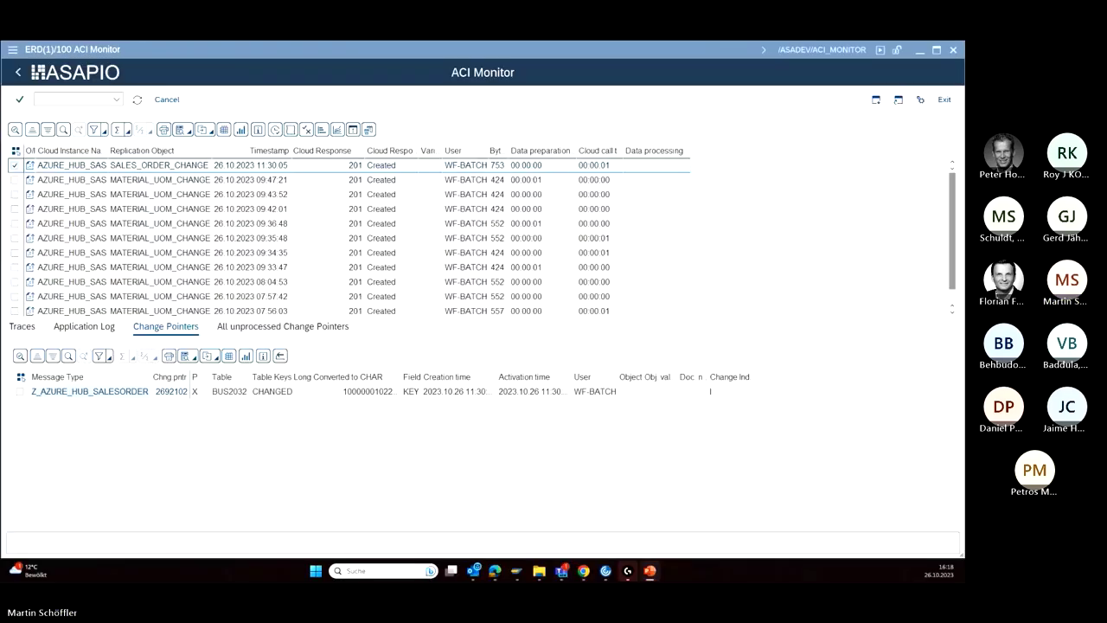
{"action": "key", "text": "alt+Tab"}
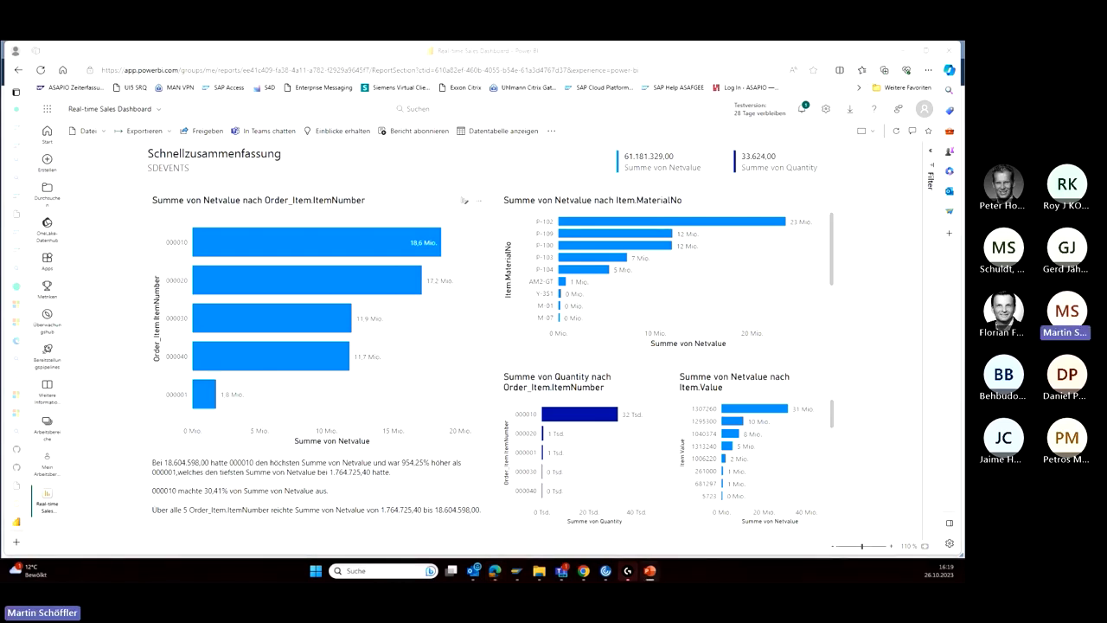
{"action": "key", "text": "alt+Tab"}
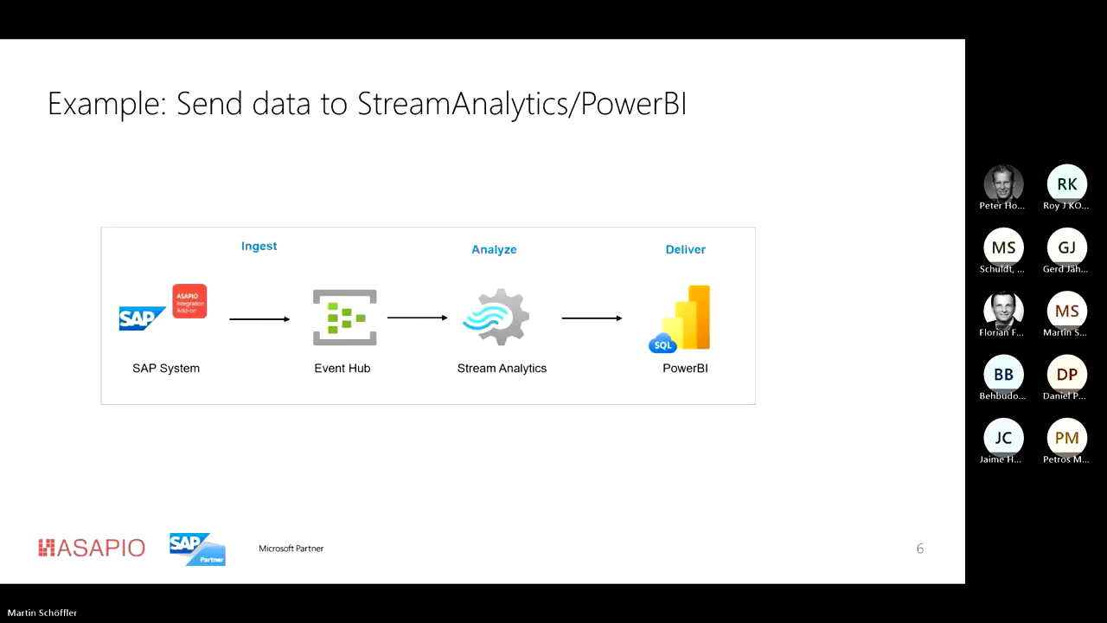